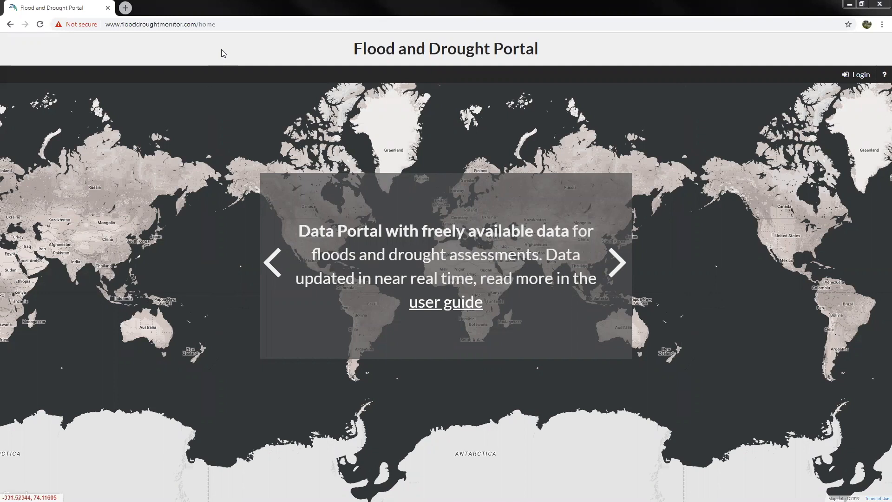
- Log in to the Flood and Drought Portal with the account password
key("ctrl+l")
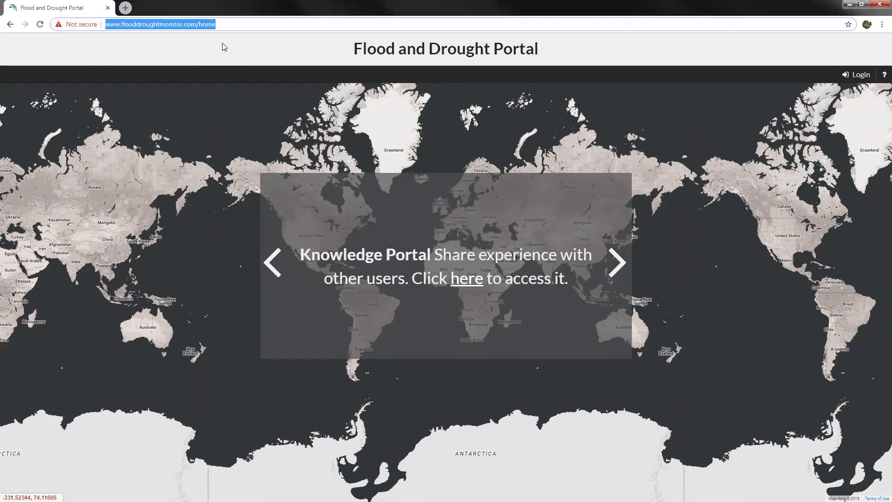
left_click(858, 77)
left_click(421, 288)
type("••••••••••")
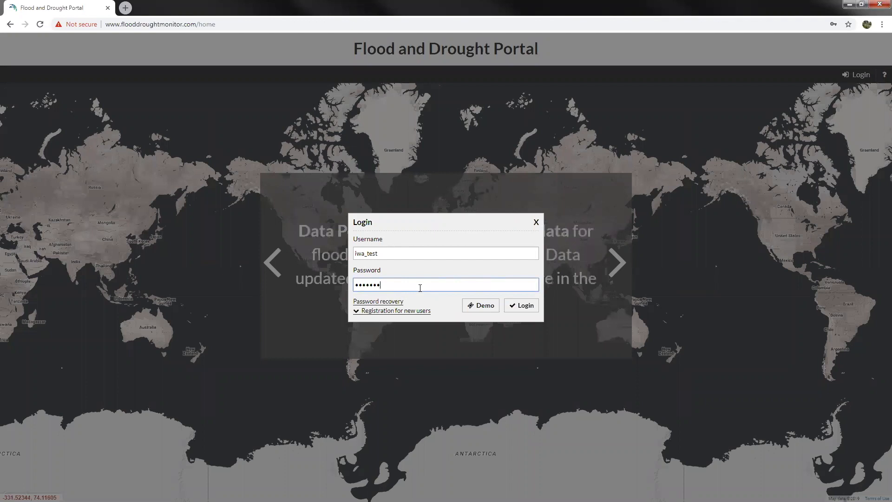
key("Return")
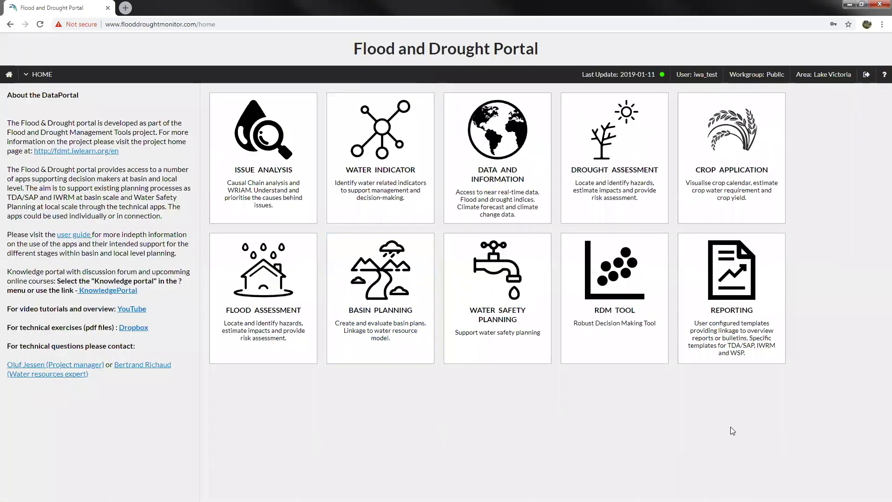
- Open the Reporting app and show the Upload list: logo.png, lvempug.jpg and test_txt.txt
left_click(739, 299)
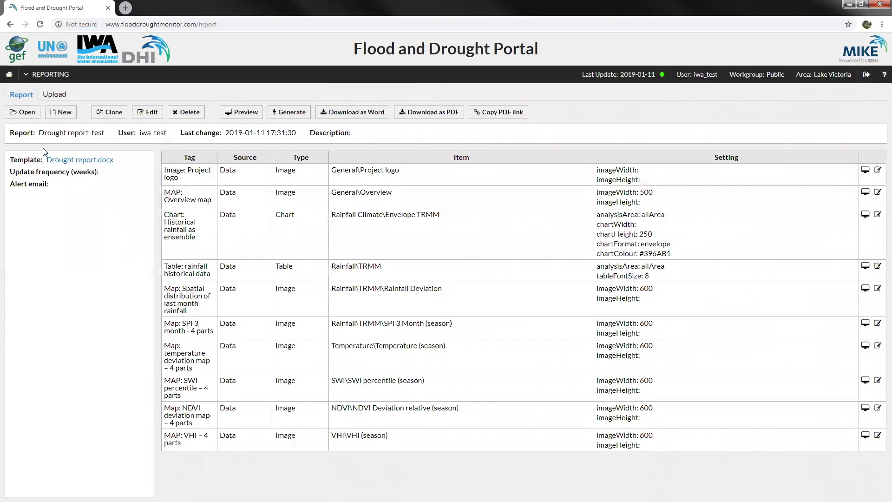
left_click(55, 95)
left_click(20, 95)
left_click(49, 95)
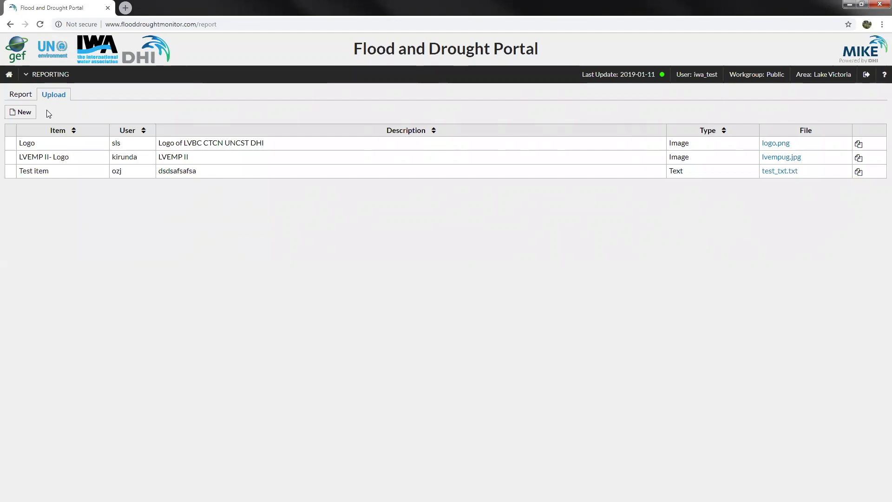
- Add F&D Portal1.jpg as an Image upload with item and description 'test', then return to Report
left_click(25, 113)
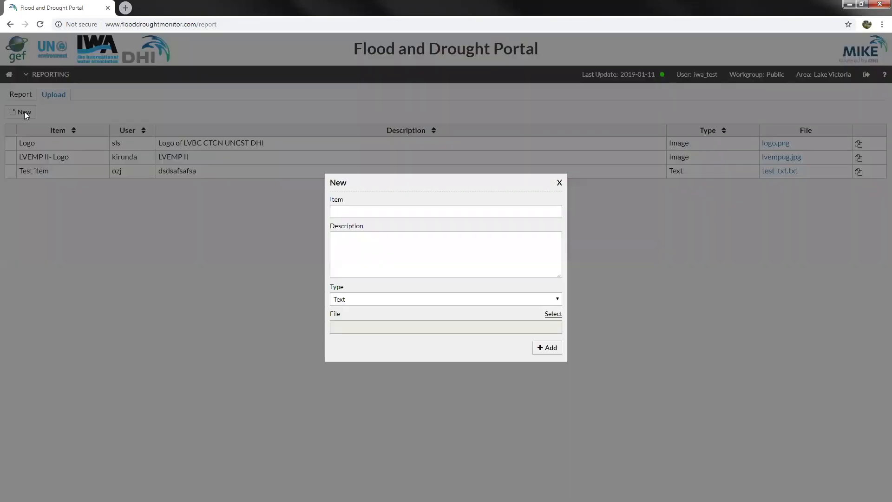
left_click(366, 213)
type("test")
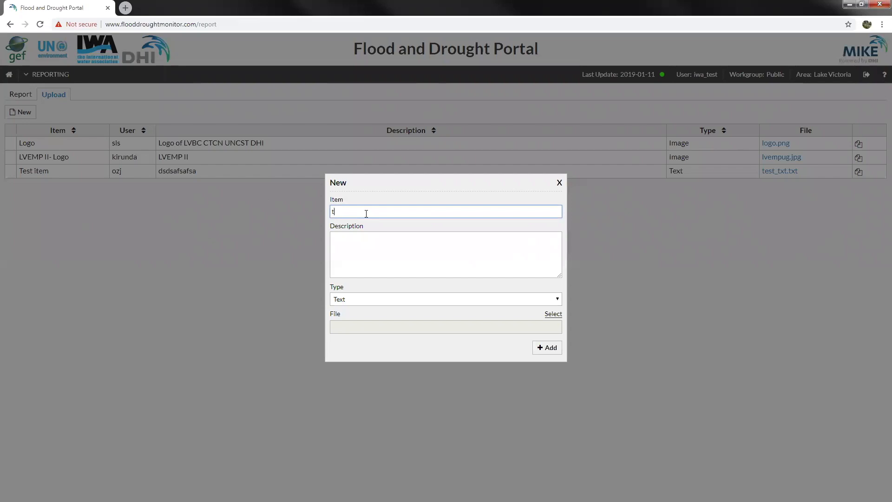
left_click(352, 246)
type("test")
left_click(509, 300)
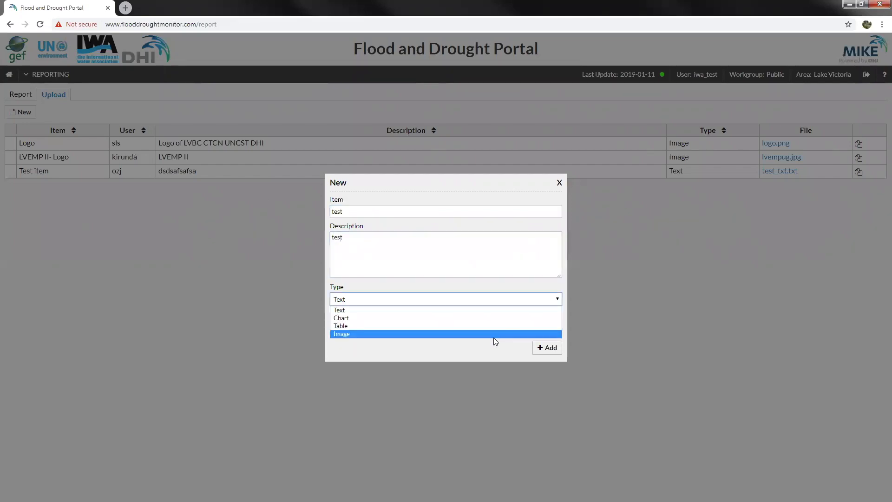
left_click(493, 335)
left_click(552, 313)
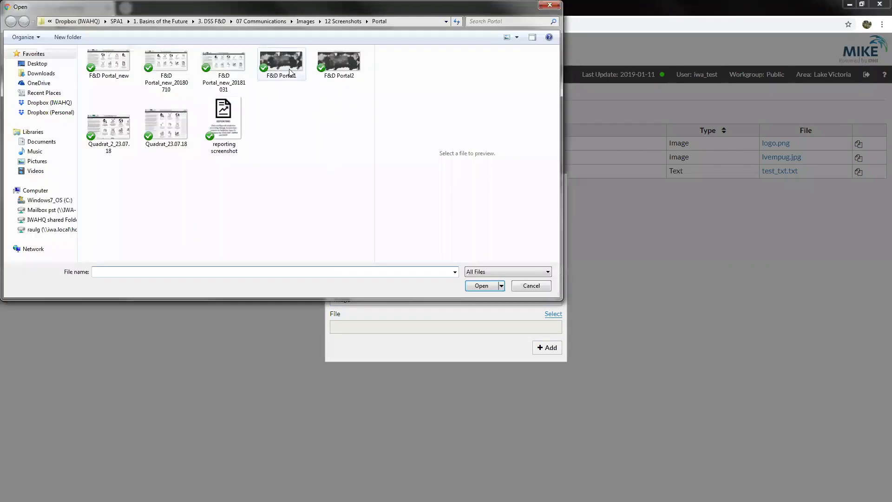
double_click(290, 72)
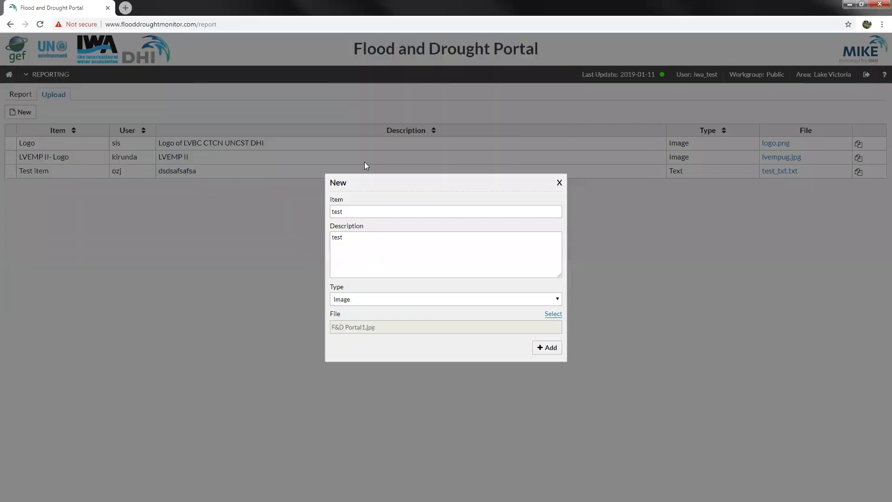
left_click(548, 349)
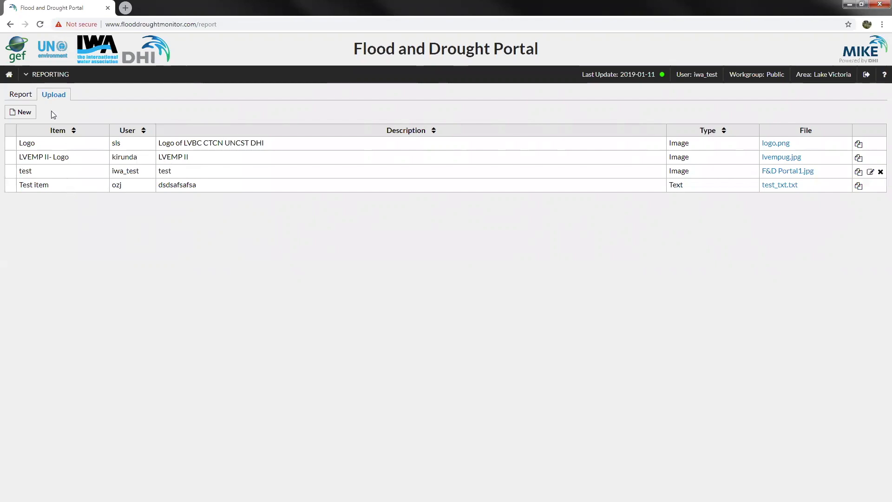
left_click(21, 95)
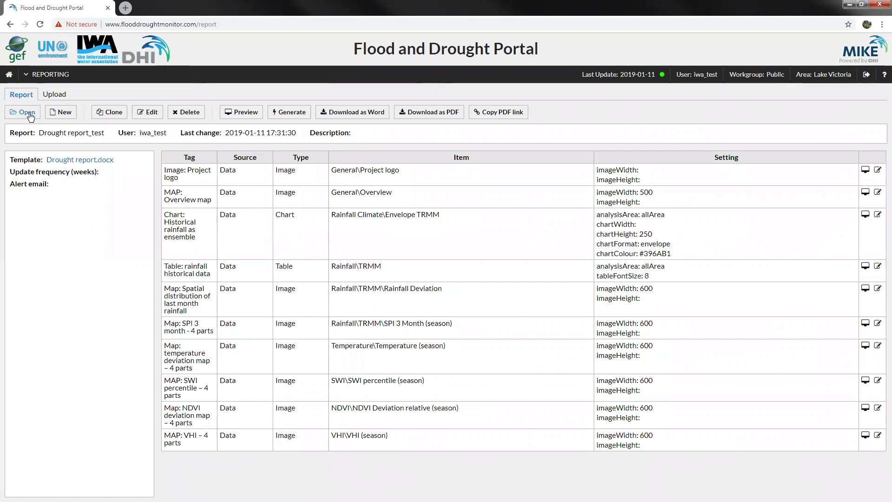
- Reopen Drought report_test, then start a New report and visit its title, description and frequency fields
left_click(28, 113)
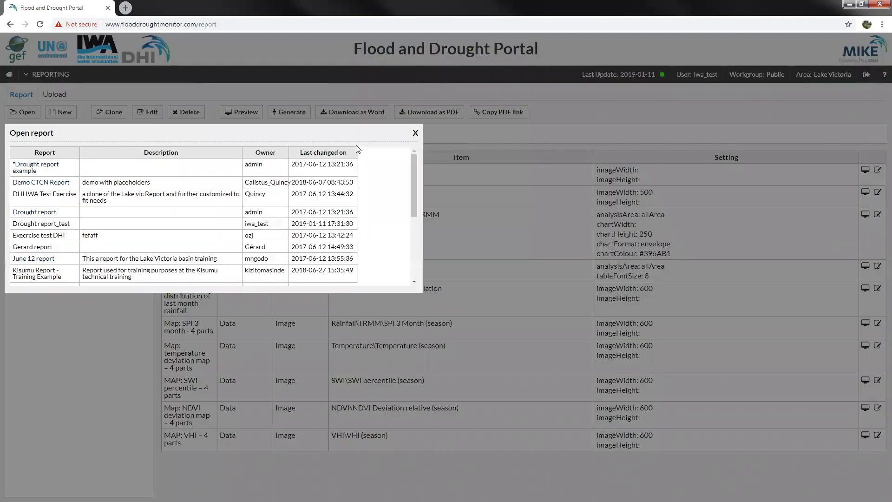
left_click(415, 136)
left_click(67, 114)
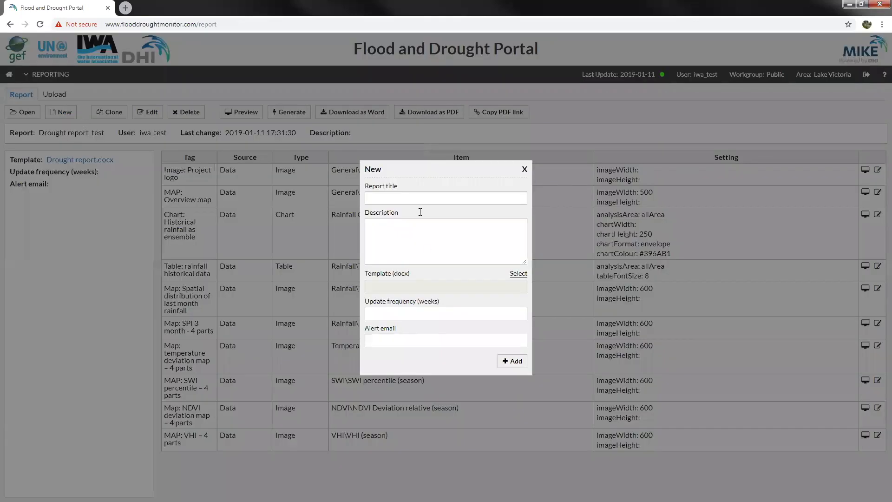
left_click(413, 198)
left_click(402, 238)
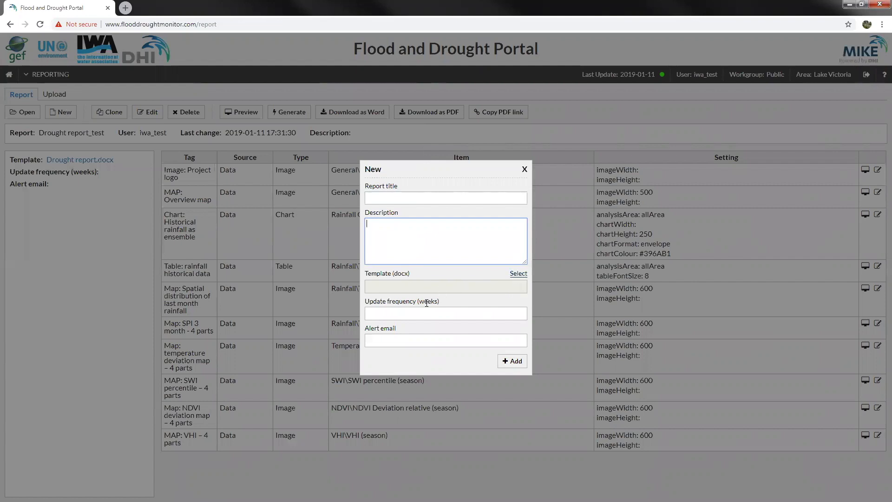
left_click(412, 311)
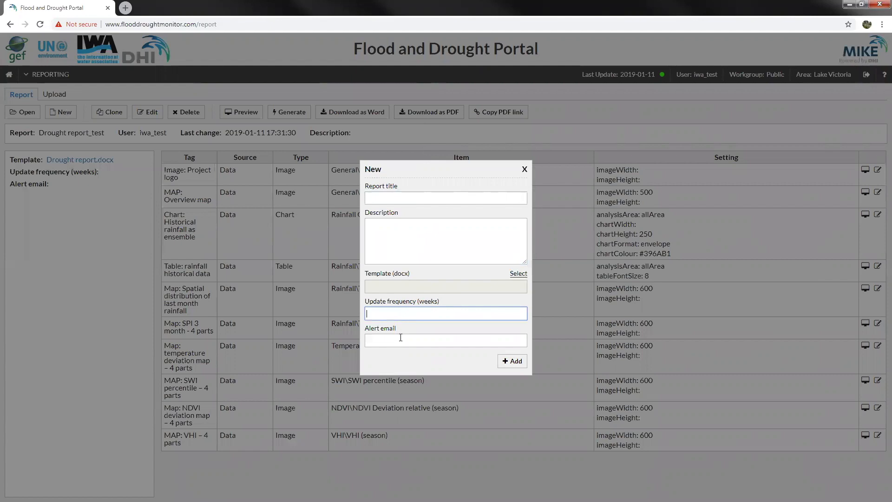
- Discard the New report form, review the Clone form with the Public workgroup, then cancel it
left_click(525, 171)
left_click(116, 115)
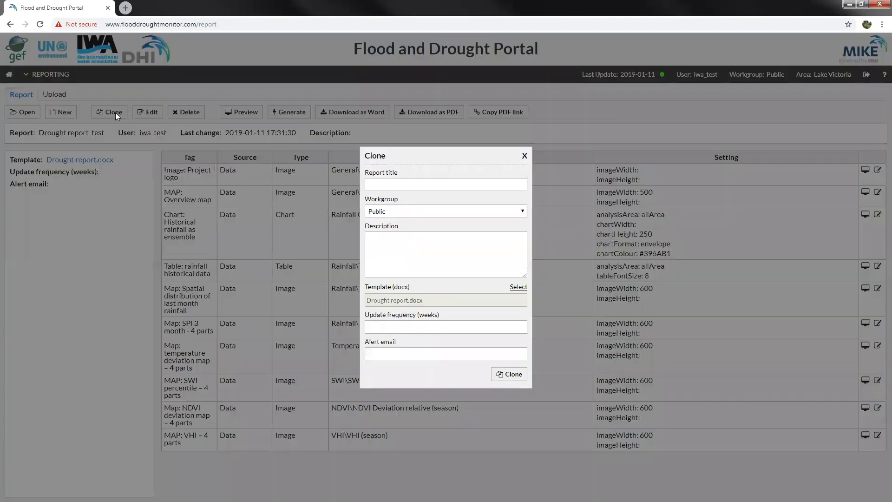
left_click(403, 184)
left_click(507, 214)
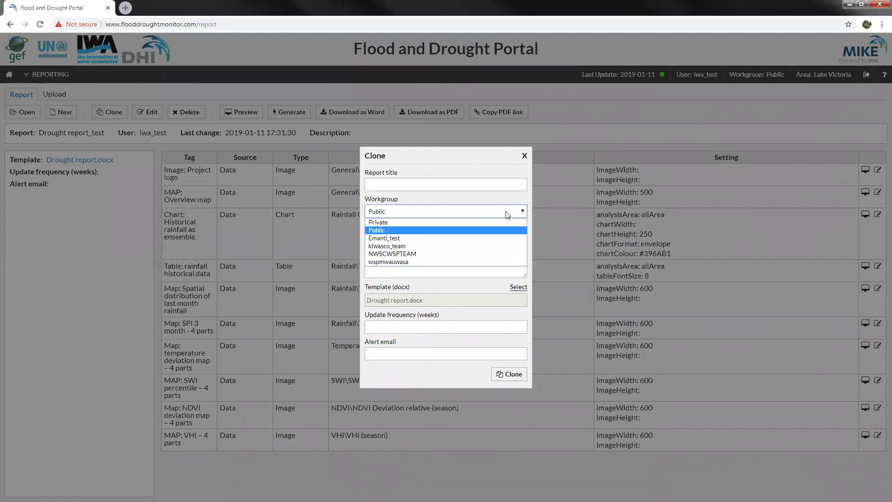
left_click(508, 215)
left_click(394, 238)
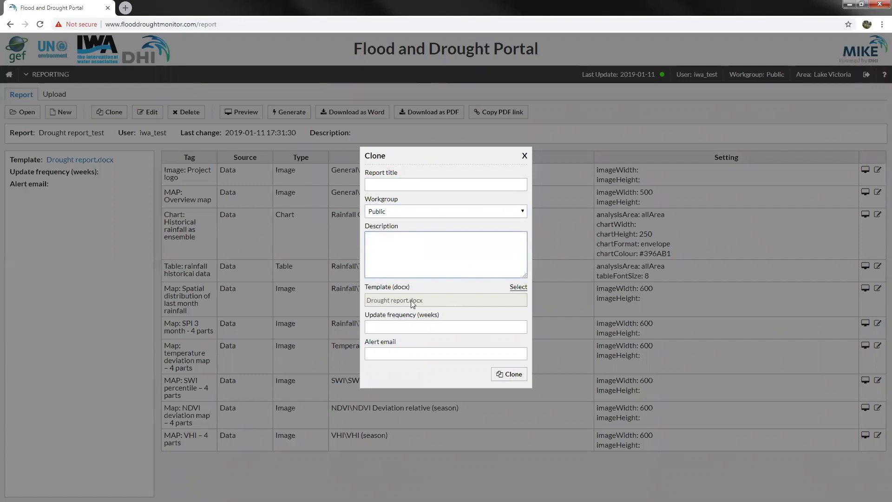
left_click(405, 327)
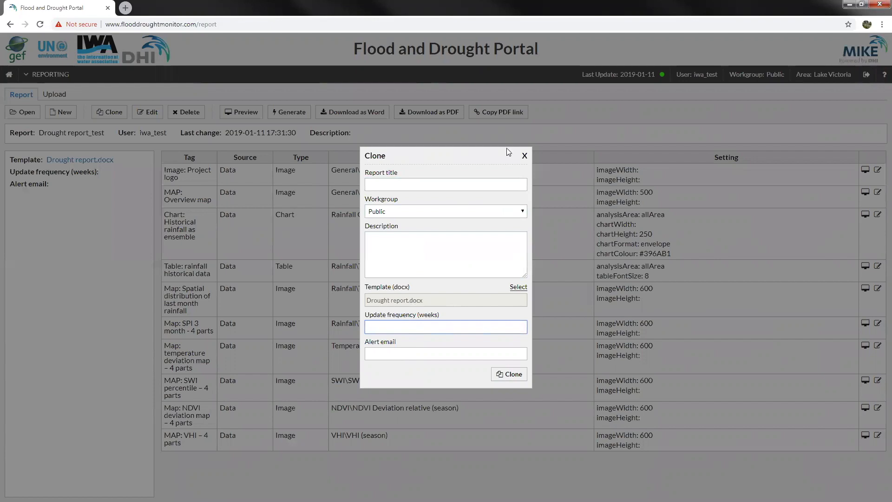
left_click(524, 155)
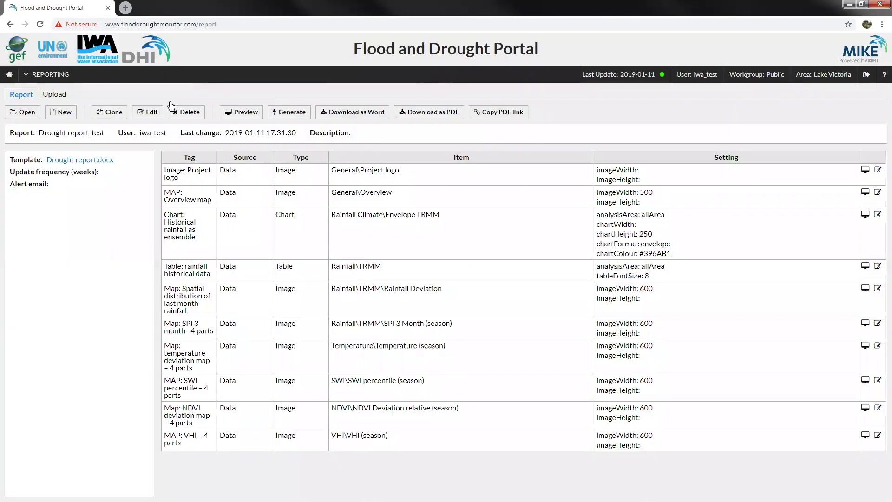
left_click(150, 113)
left_click(525, 169)
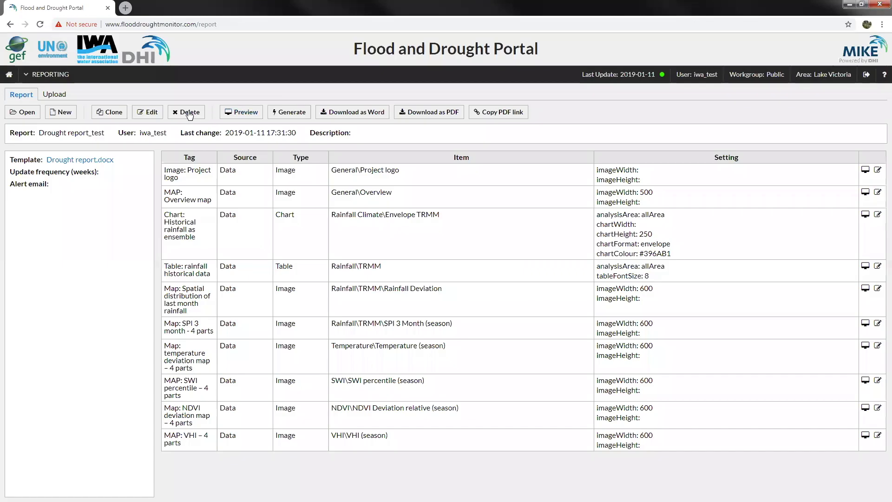
left_click(186, 113)
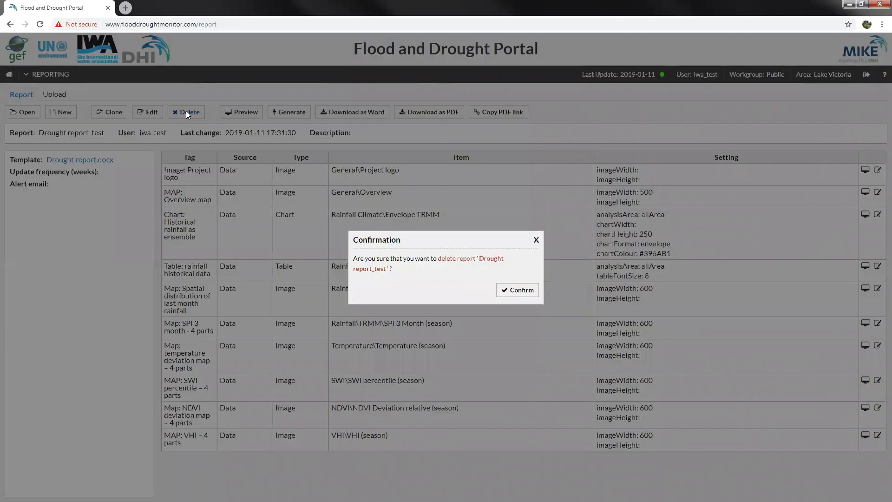
left_click(538, 240)
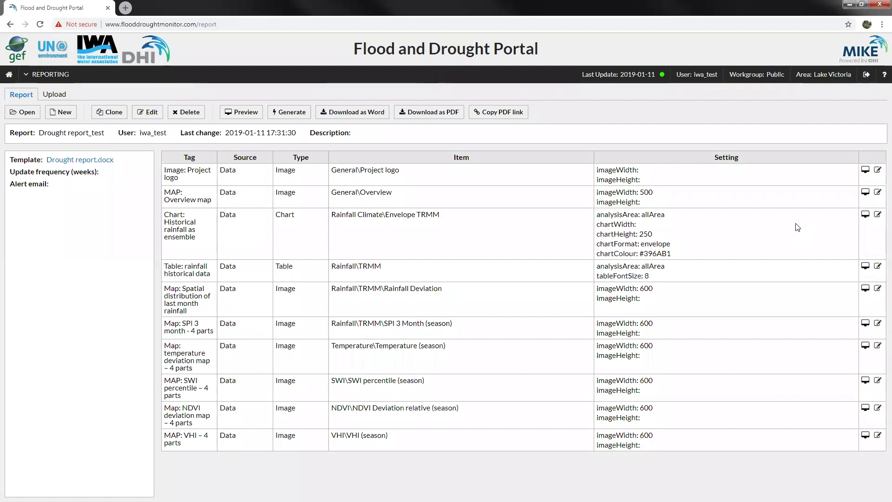
- Preview the Image: Project logo tag and update it, keeping source Data and type Image
left_click(878, 171)
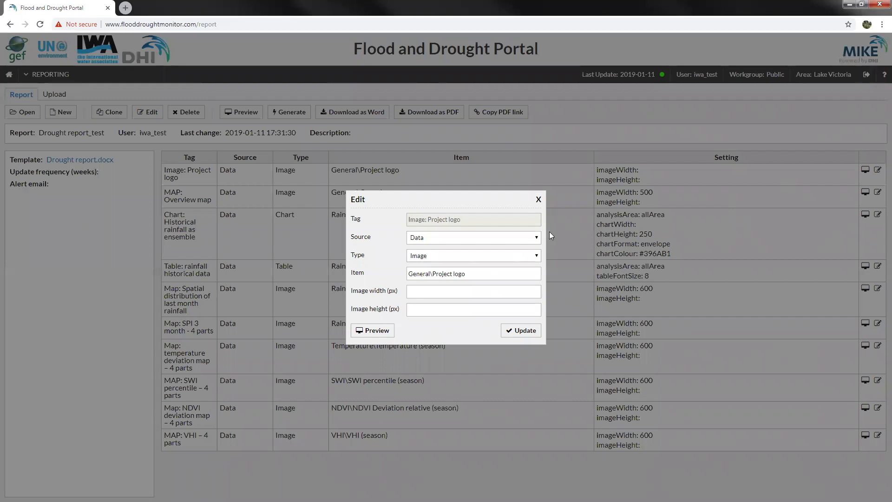
left_click(518, 240)
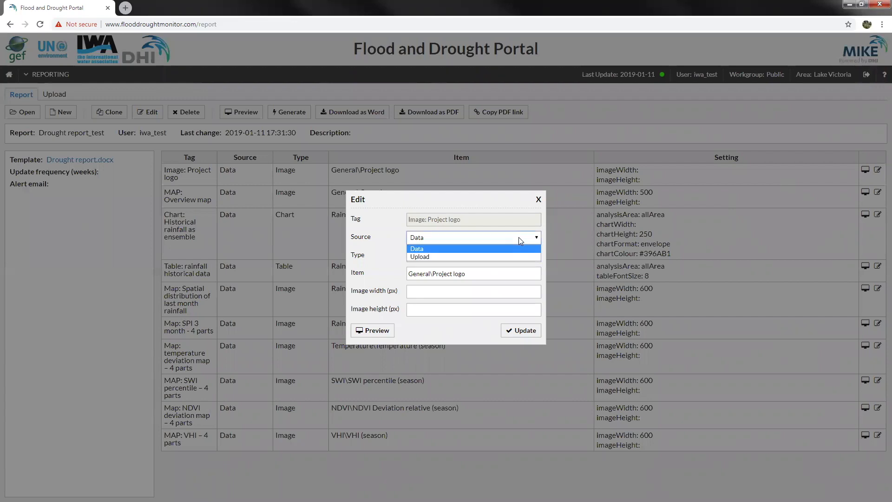
left_click(432, 249)
left_click(449, 256)
left_click(450, 253)
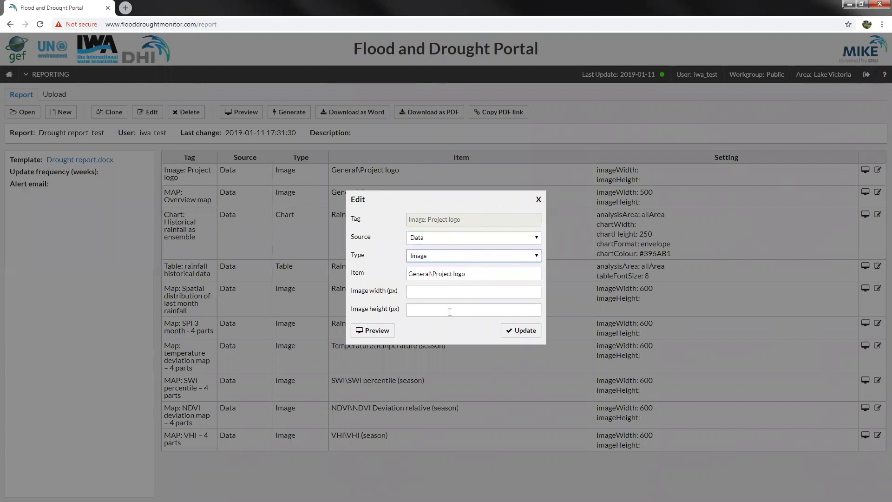
left_click(379, 332)
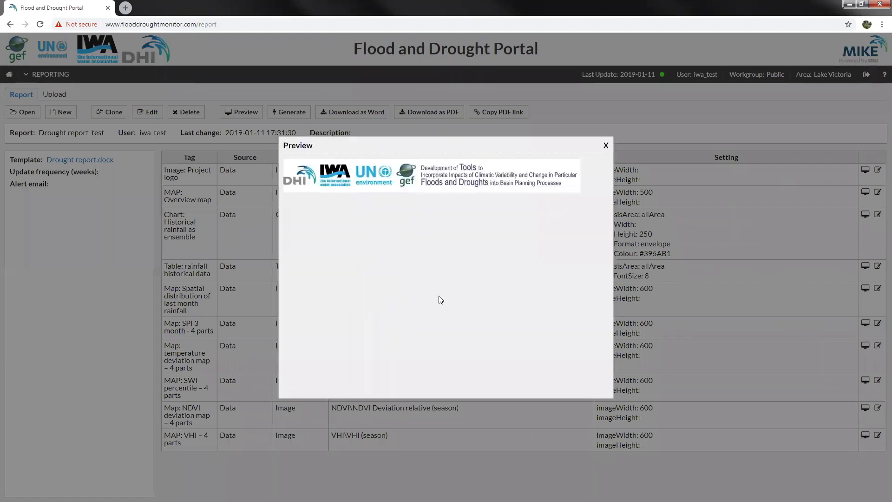
left_click(606, 145)
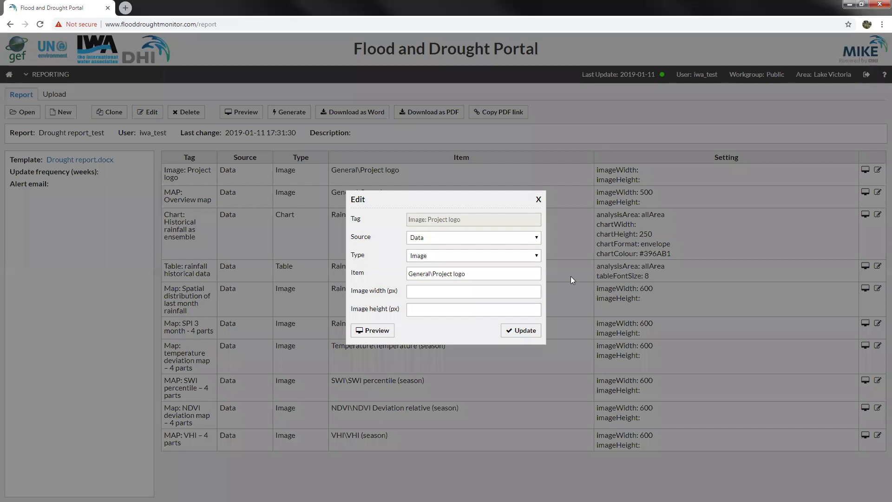
left_click(523, 331)
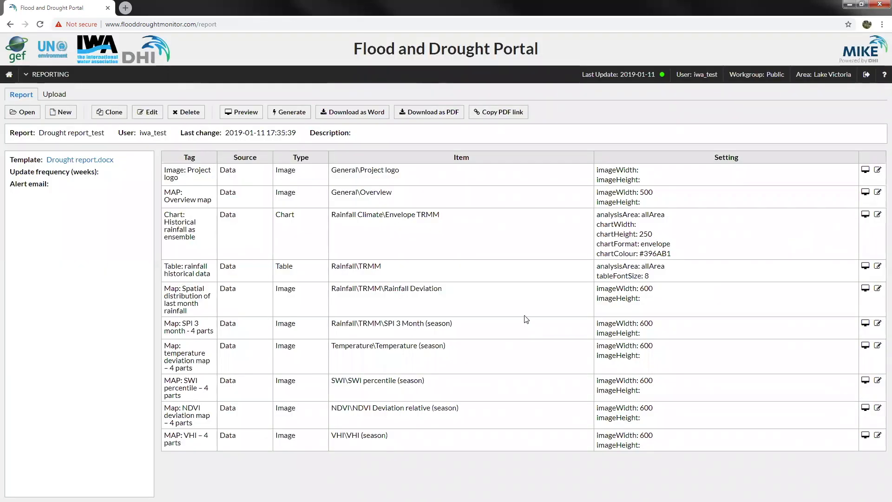